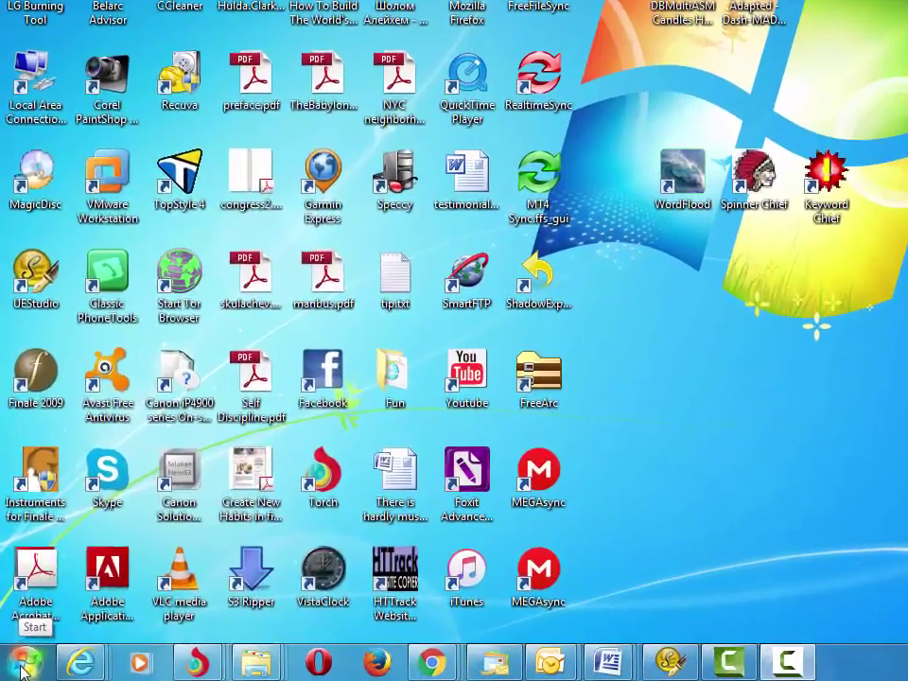
Search the installed programs for "Remote" and launch Remote Desktop Connection from the results.
{"action": "left_click", "coordinate": [18, 670]}
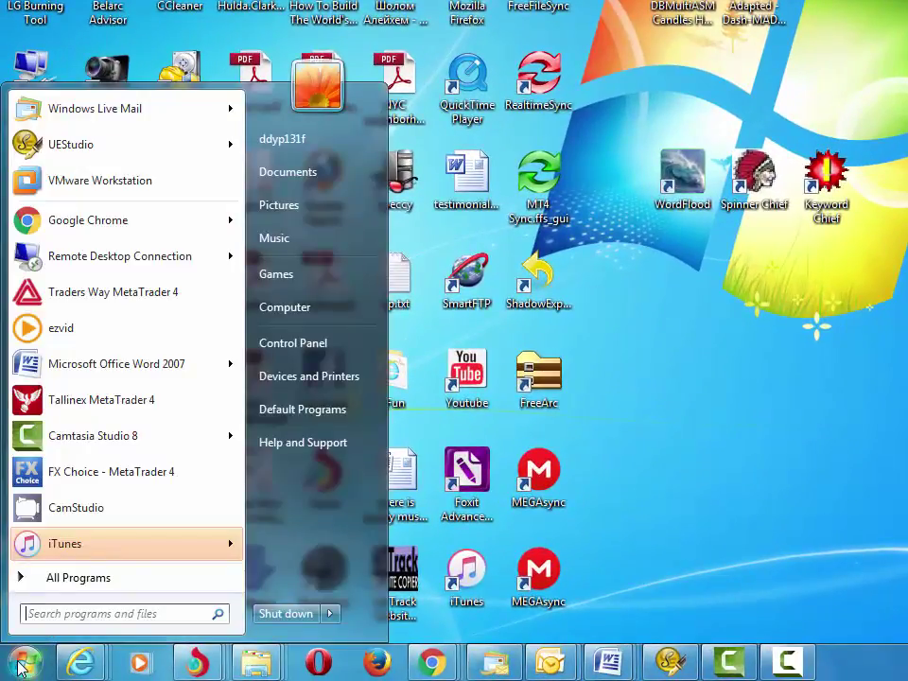
{"action": "type", "text": "Remote"}
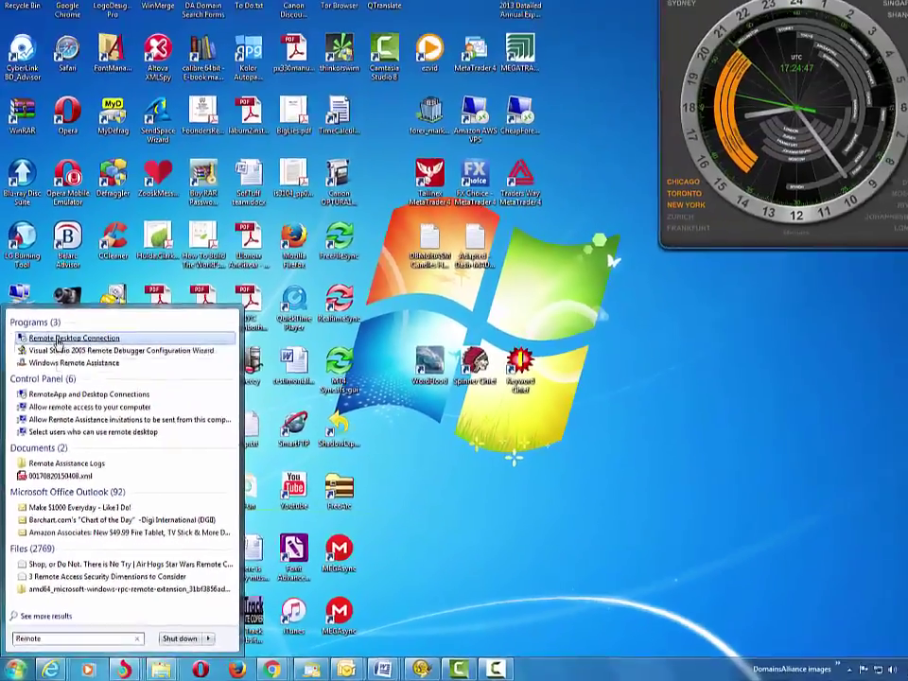
{"action": "left_click", "coordinate": [92, 140]}
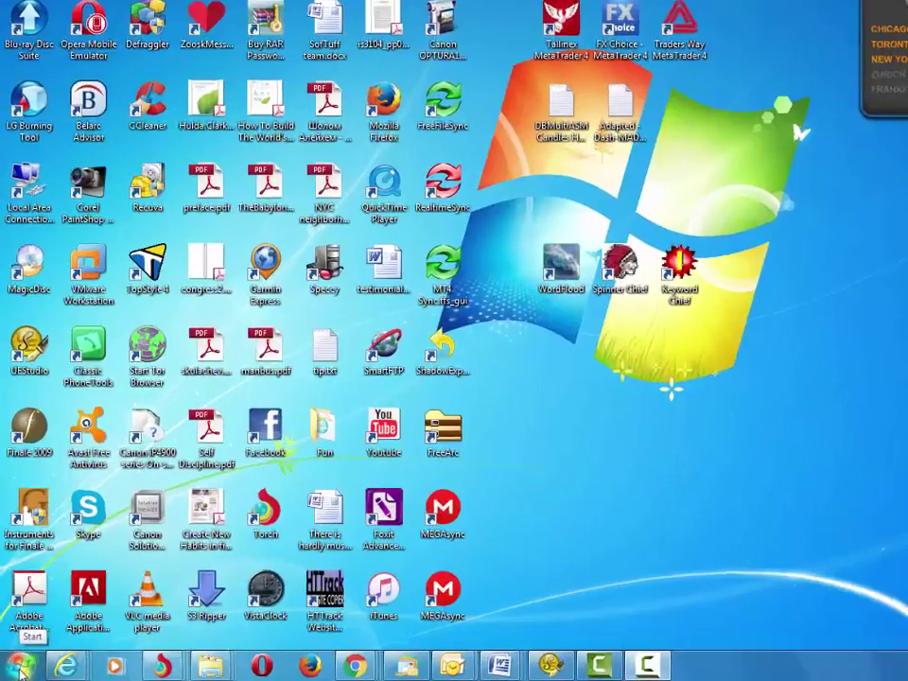
Launch Remote Desktop Connection from the Accessories program group and close it again.
{"action": "left_click", "coordinate": [15, 669]}
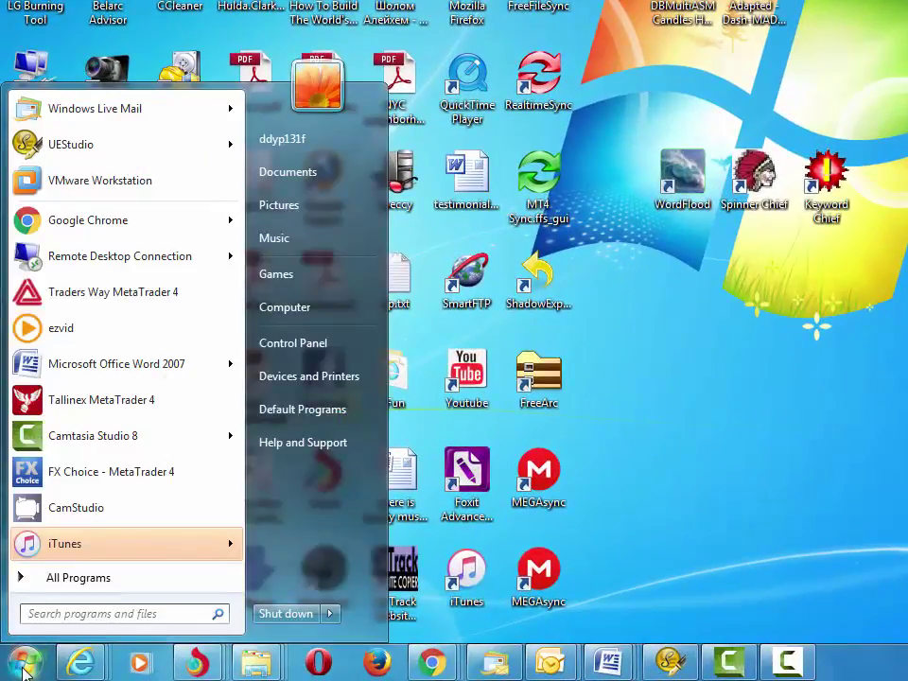
{"action": "left_click", "coordinate": [66, 579]}
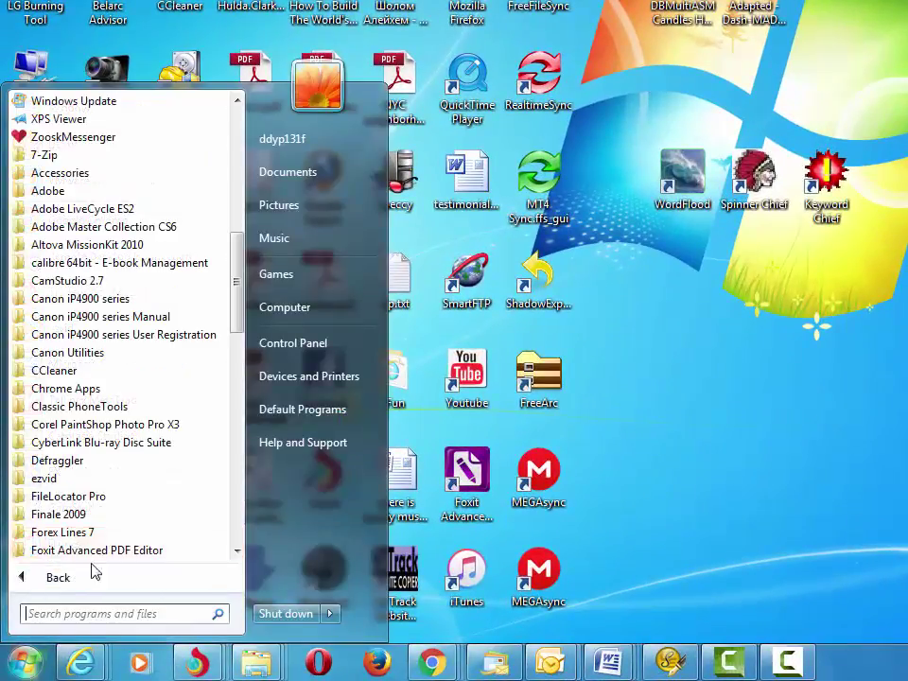
{"action": "left_click", "coordinate": [133, 180]}
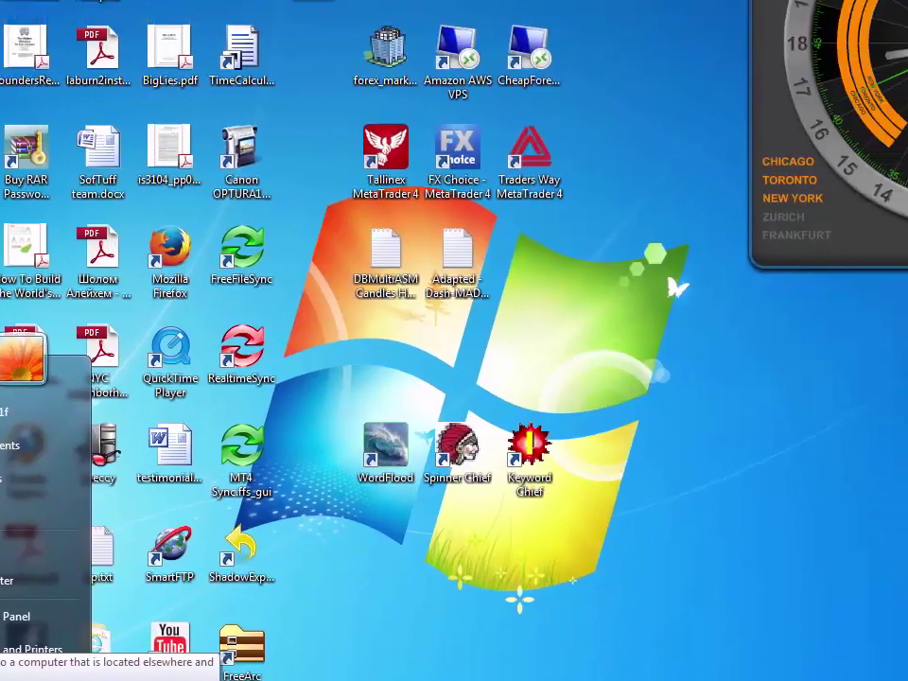
{"action": "left_click", "coordinate": [120, 351]}
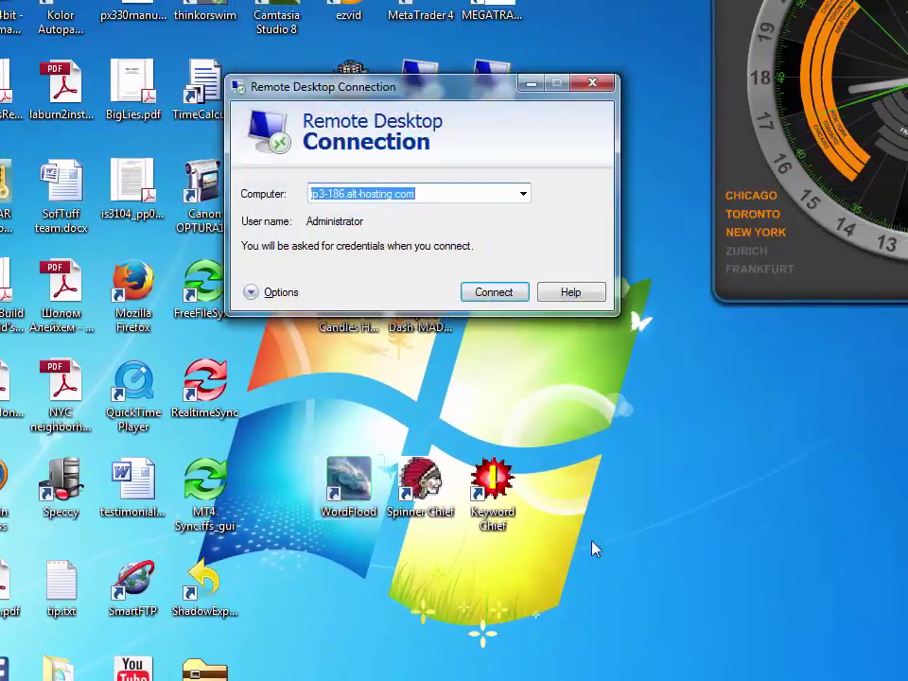
{"action": "key", "text": "Escape"}
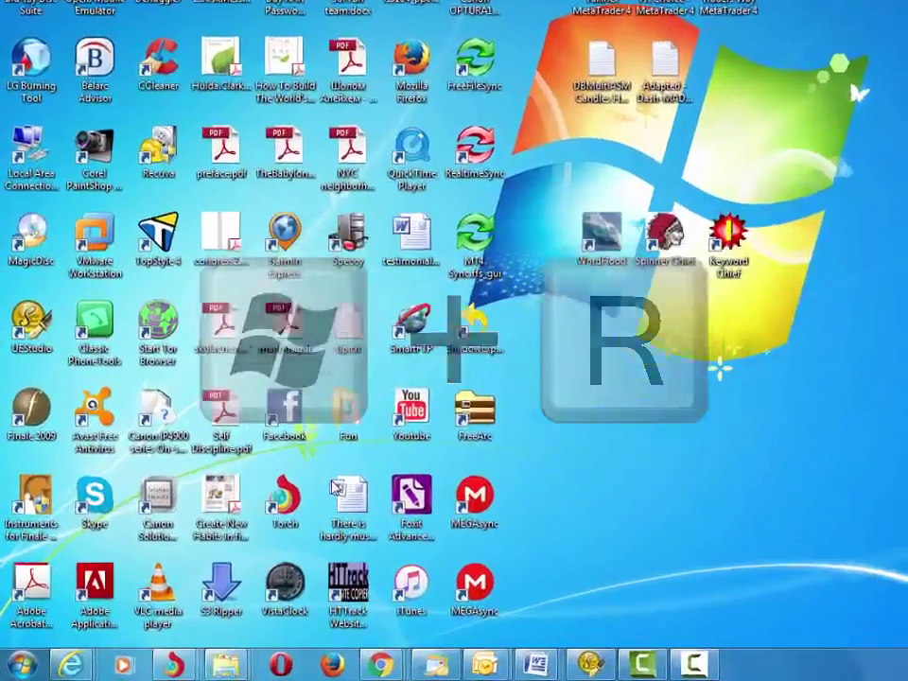
Launch Remote Desktop Connection with the Run command mstsc.
{"action": "key", "text": "super+r"}
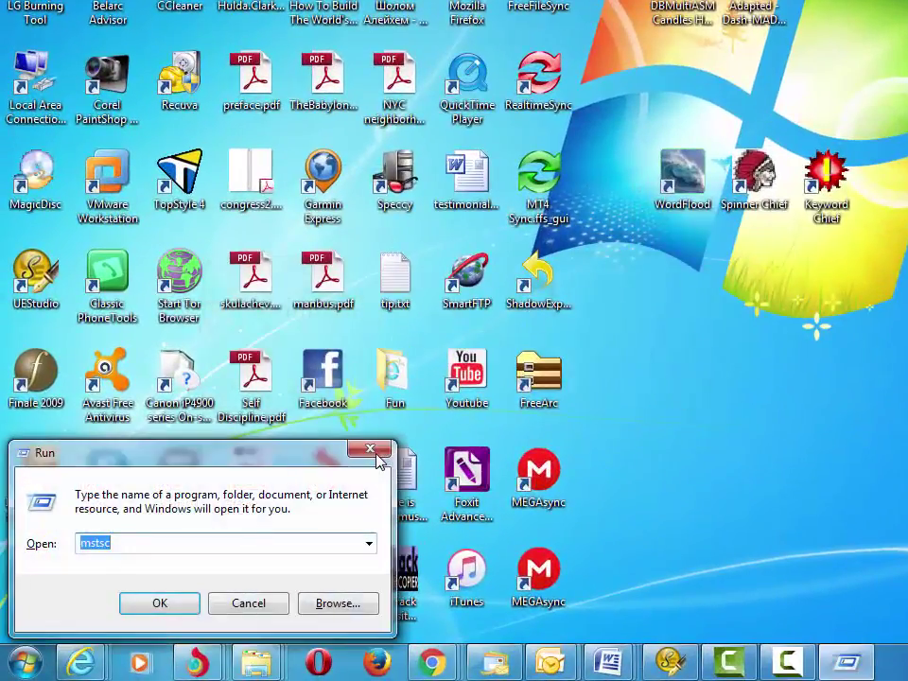
{"action": "key", "text": "BackSpace"}
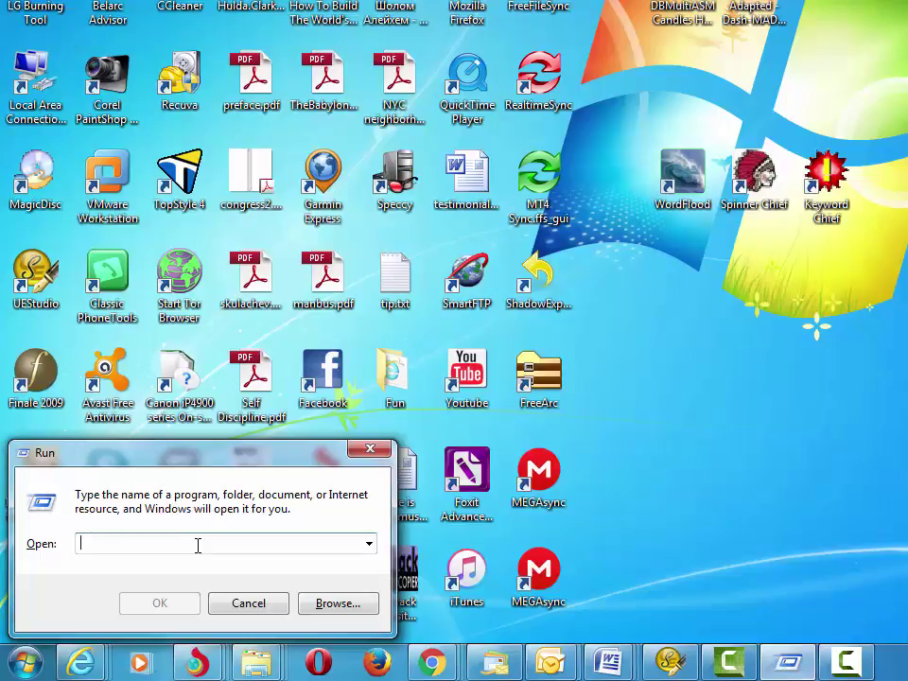
{"action": "type", "text": "ms"}
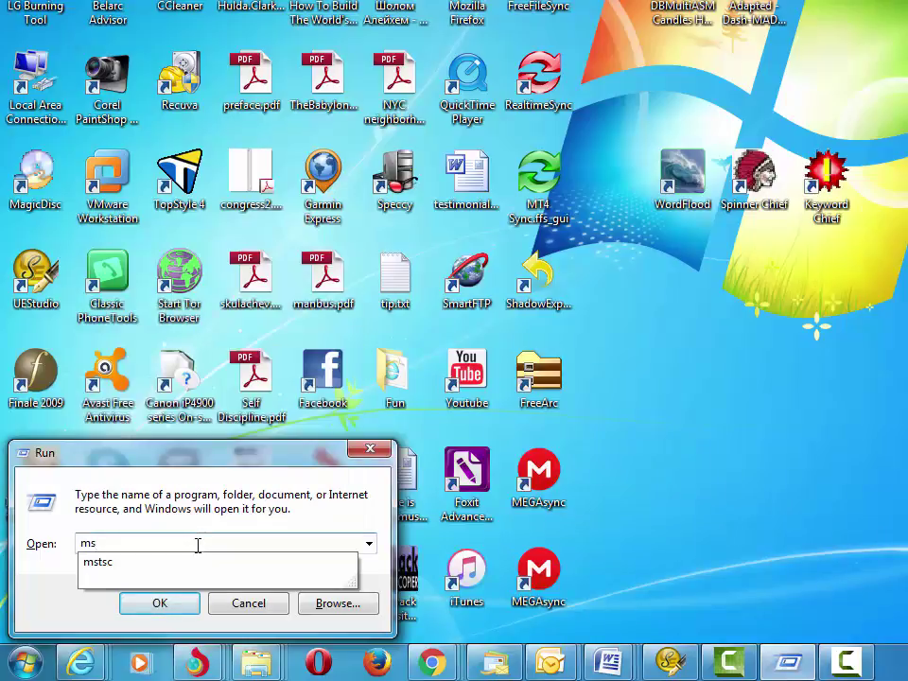
{"action": "type", "text": "tsc"}
{"action": "key", "text": "Return"}
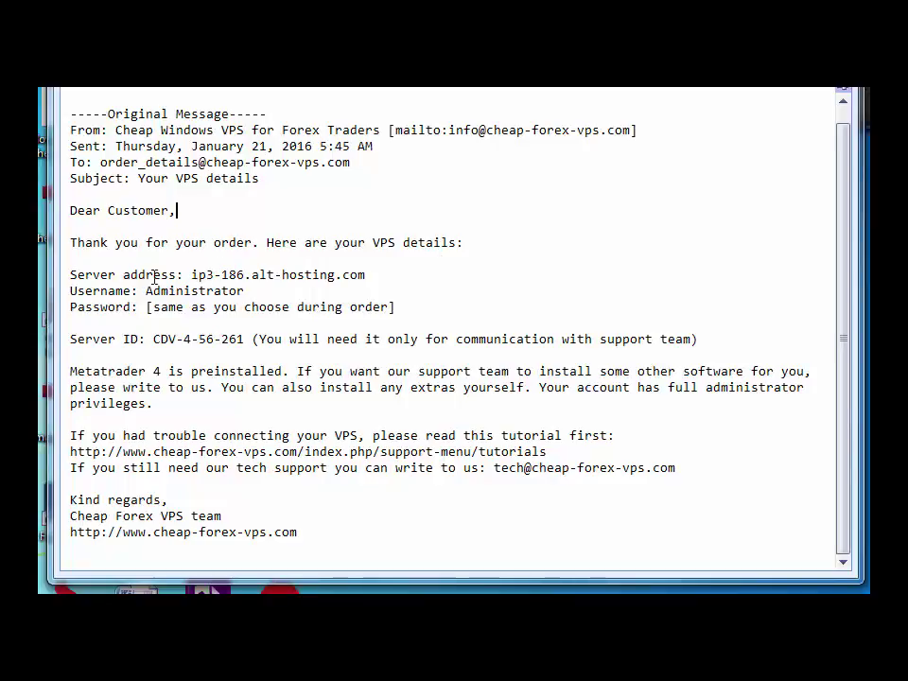
Examine the server address, username and password lines in the VPS details e-mail.
{"action": "left_click_drag", "start_coordinate": [193, 275], "coordinate": [365, 275]}
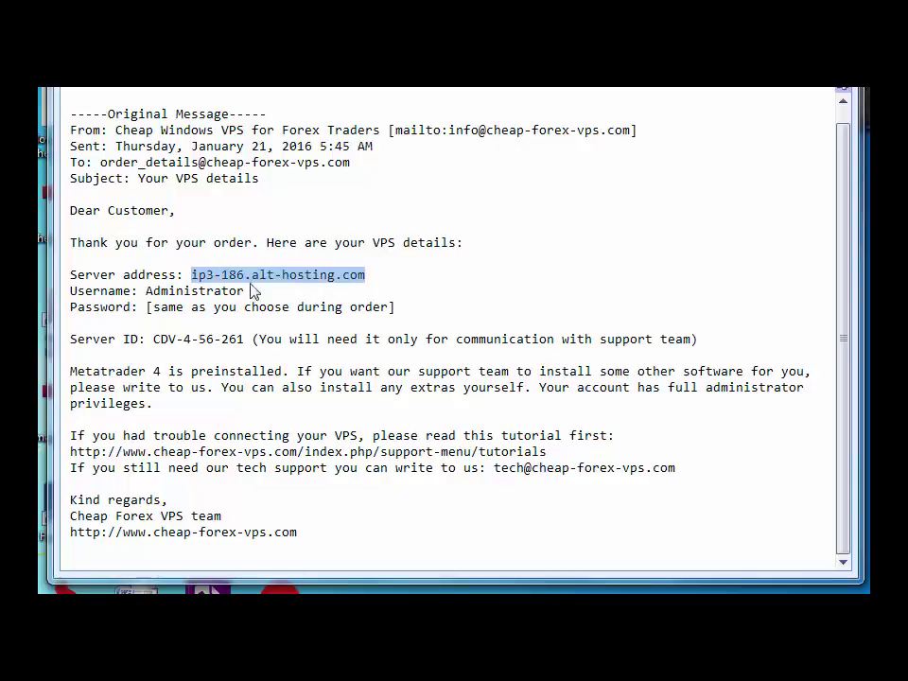
{"action": "left_click", "coordinate": [145, 291]}
{"action": "left_click_drag", "start_coordinate": [145, 290], "coordinate": [248, 290]}
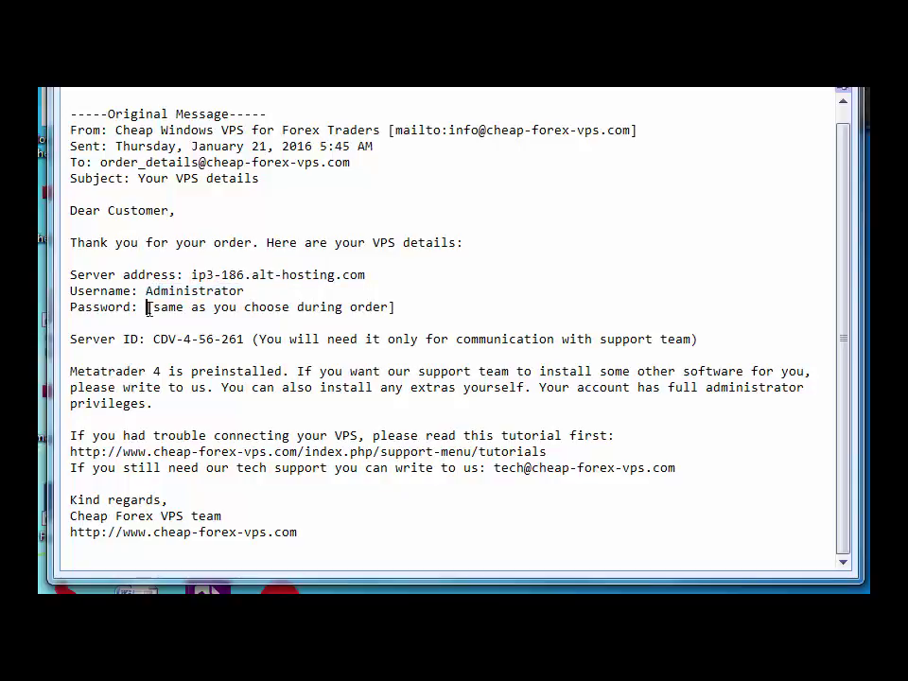
{"action": "left_click_drag", "start_coordinate": [145, 306], "coordinate": [397, 315]}
{"action": "left_click", "coordinate": [412, 310]}
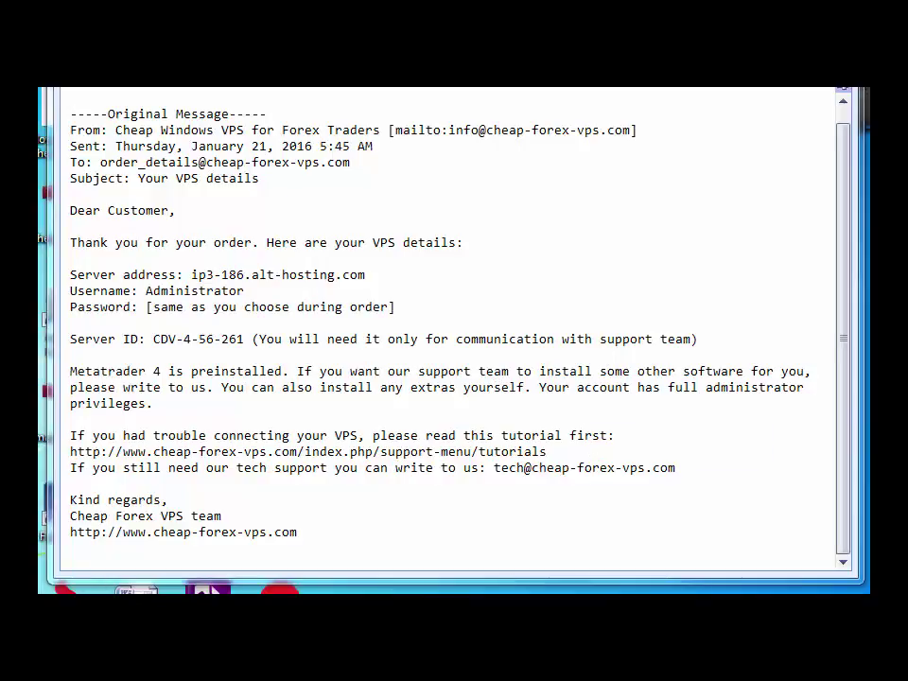
Copy the server address ip3-186.alt-hosting.com from the e-mail and paste it as the remote computer name.
{"action": "left_click", "coordinate": [193, 275]}
{"action": "left_click_drag", "start_coordinate": [193, 275], "coordinate": [367, 276]}
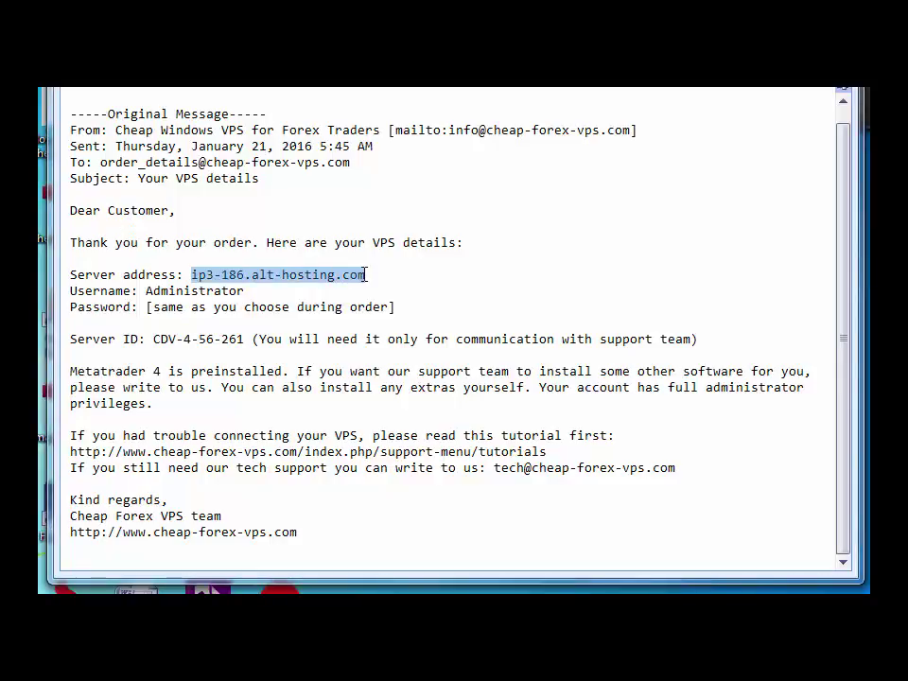
{"action": "right_click", "coordinate": [350, 278]}
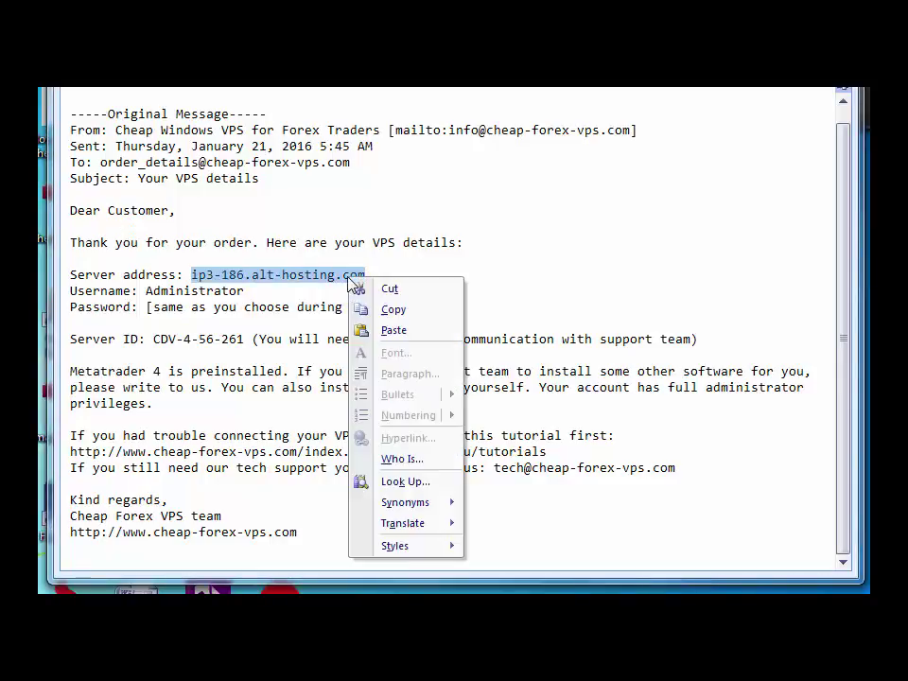
{"action": "left_click", "coordinate": [390, 310]}
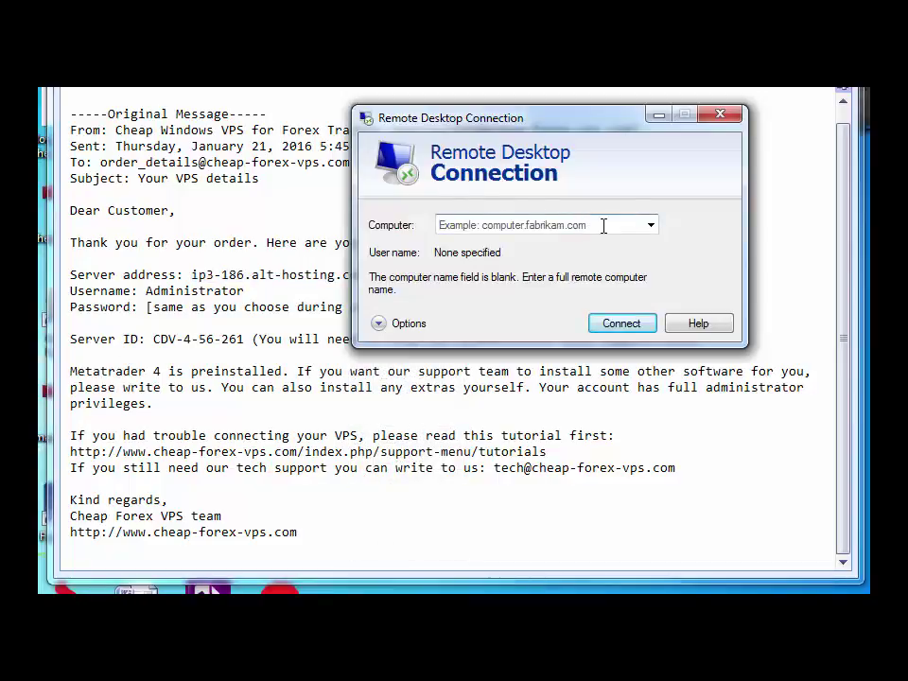
{"action": "key", "text": "ctrl+v"}
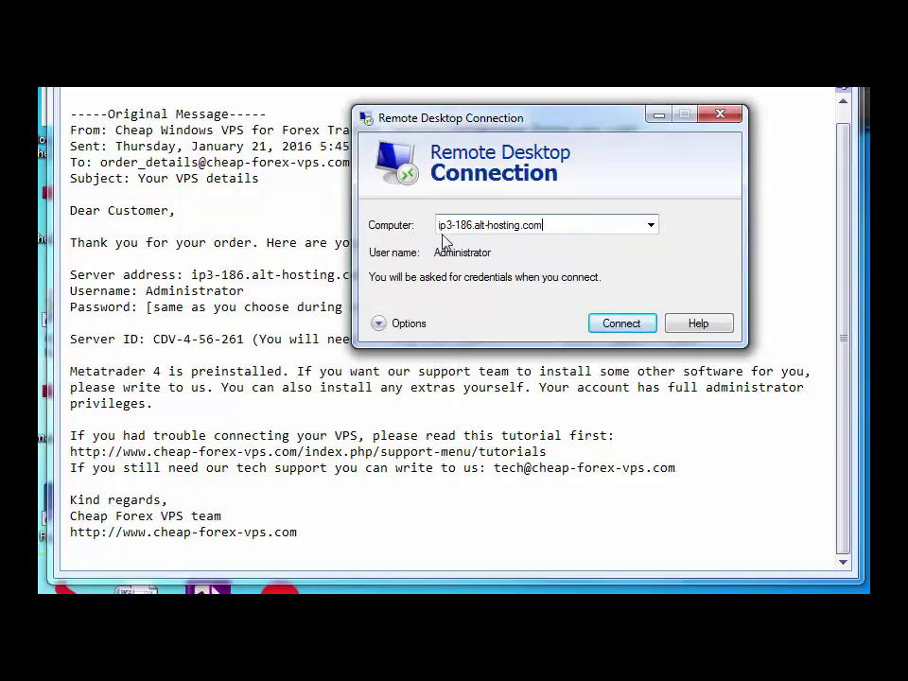
Show the connection options, enter the e-mail's username Administrator as the user name, and allow credentials to be saved.
{"action": "left_click", "coordinate": [381, 325]}
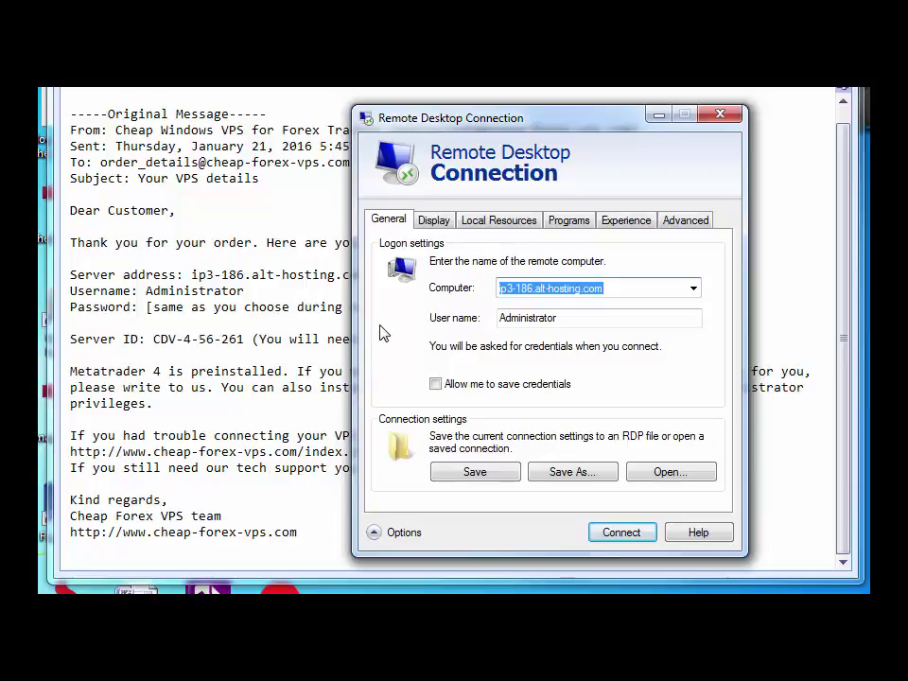
{"action": "left_click", "coordinate": [206, 293]}
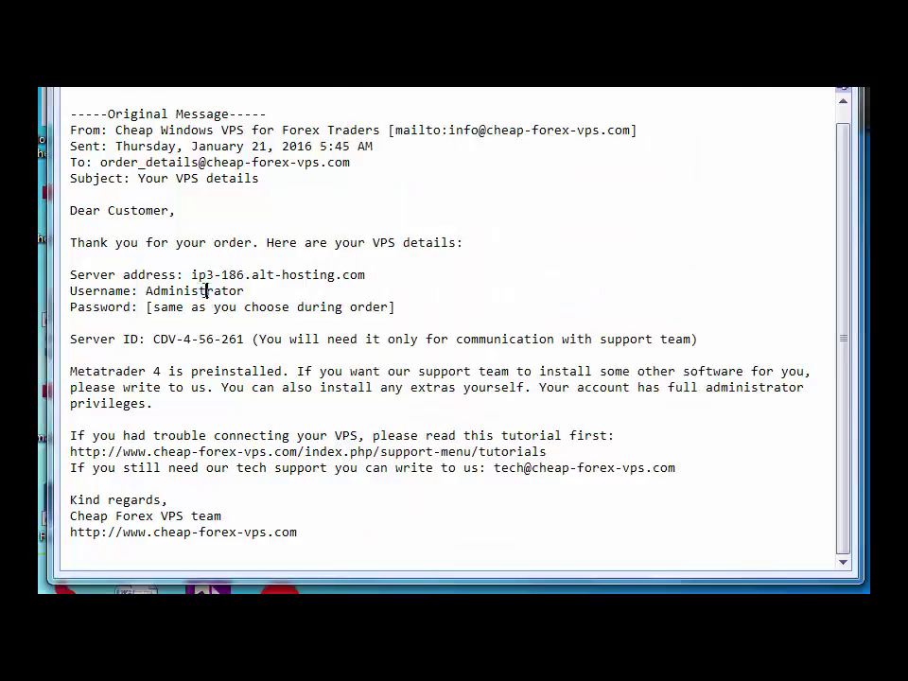
{"action": "double_click", "coordinate": [205, 290]}
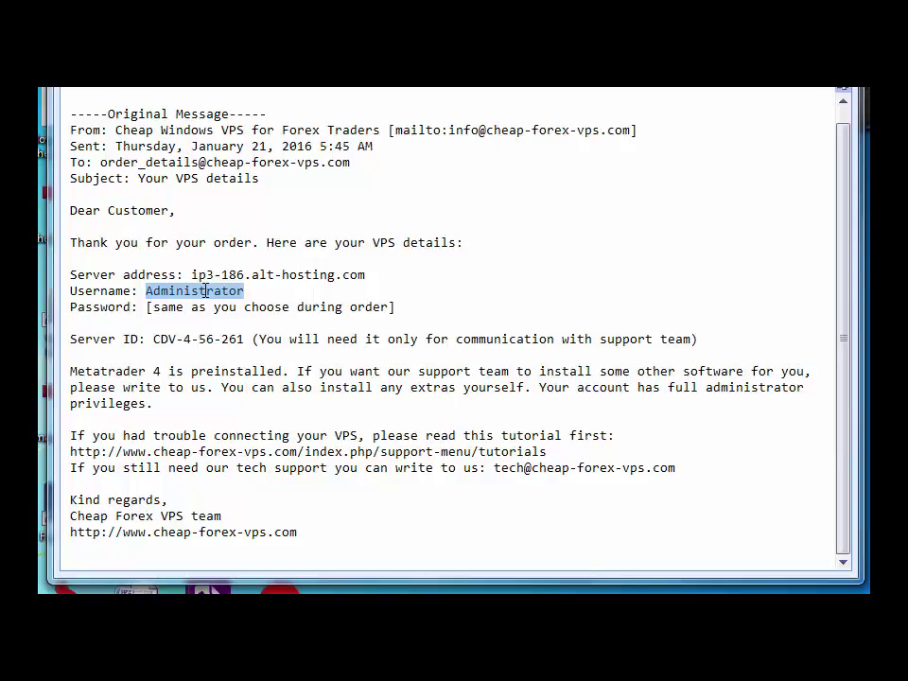
{"action": "key", "text": "alt+Tab"}
{"action": "left_click", "coordinate": [515, 318]}
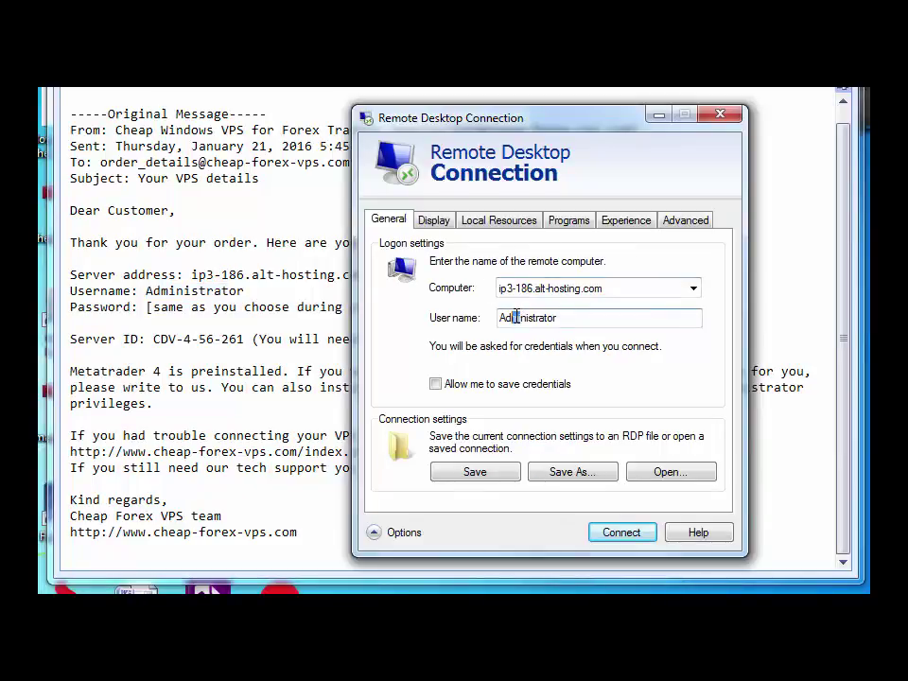
{"action": "double_click", "coordinate": [515, 317]}
{"action": "key", "text": "ctrl+v"}
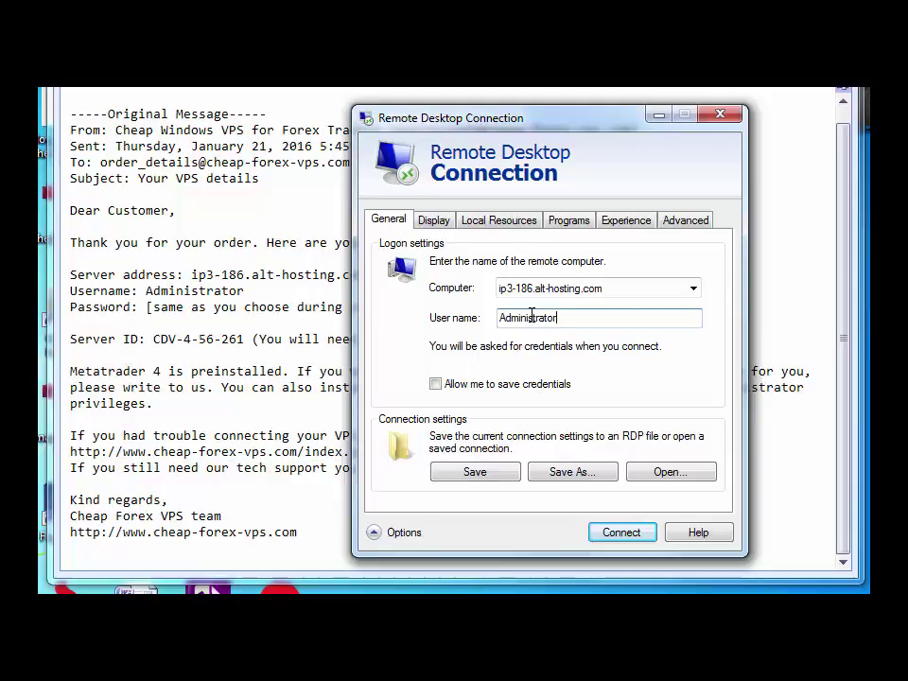
{"action": "left_click", "coordinate": [435, 384]}
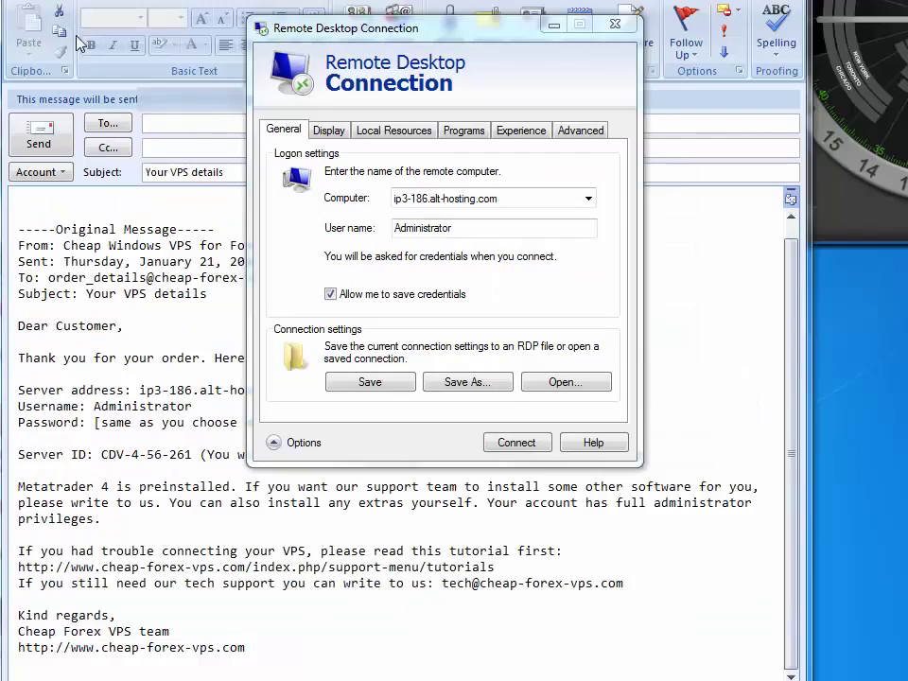
Share the local drive Data (D:) with the remote session through the additional local resources.
{"action": "left_click", "coordinate": [381, 131]}
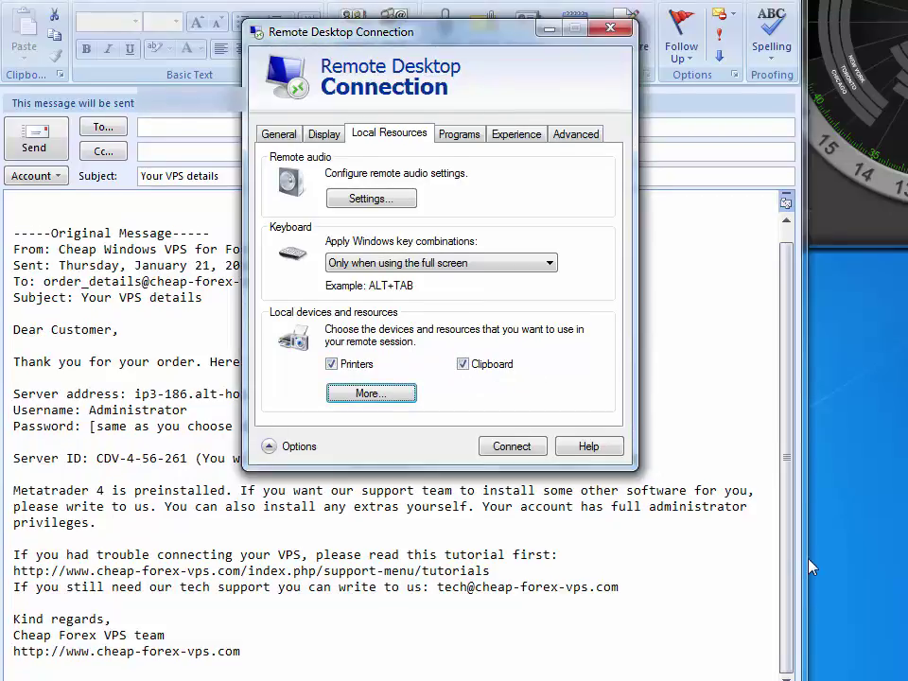
{"action": "left_click", "coordinate": [362, 397]}
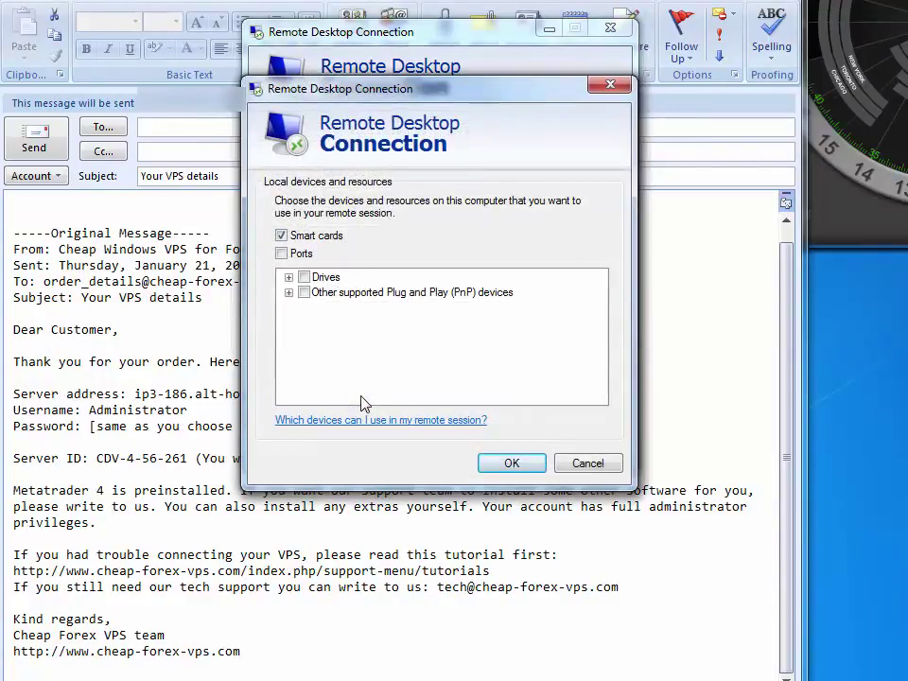
{"action": "left_click", "coordinate": [289, 278]}
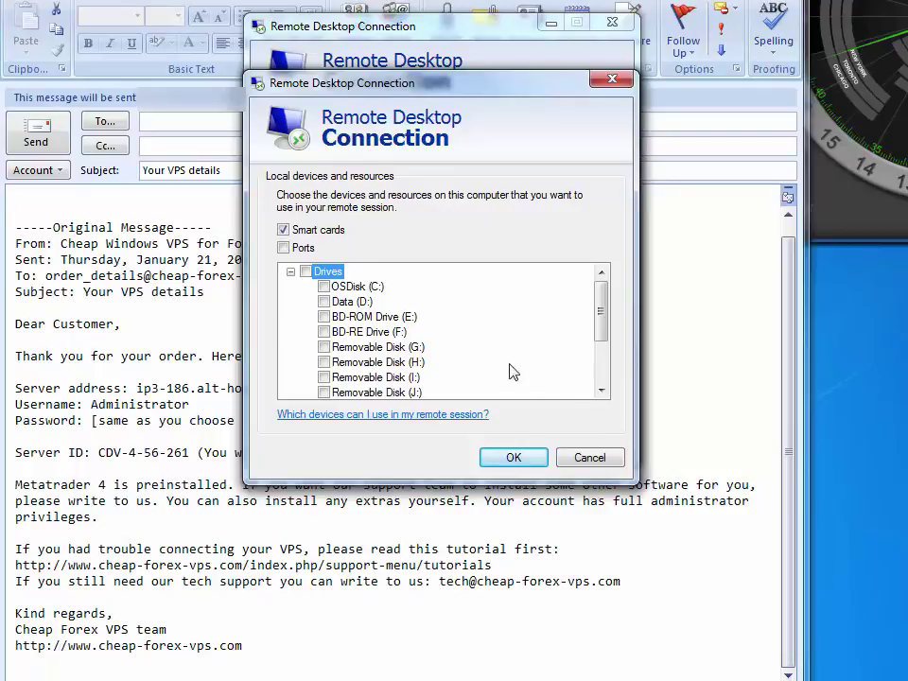
{"action": "left_click", "coordinate": [324, 302]}
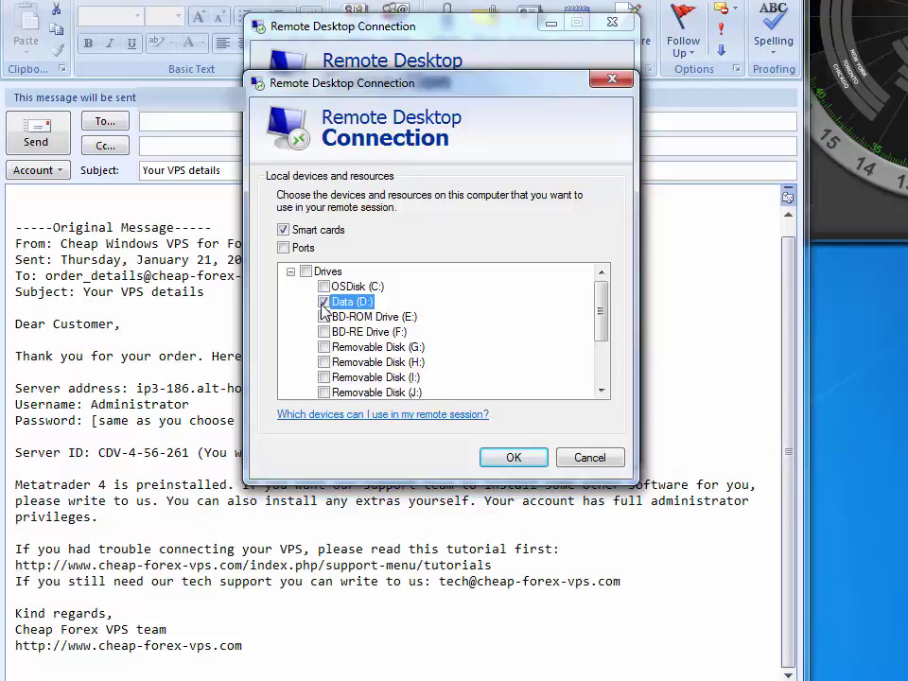
{"action": "left_click", "coordinate": [513, 457]}
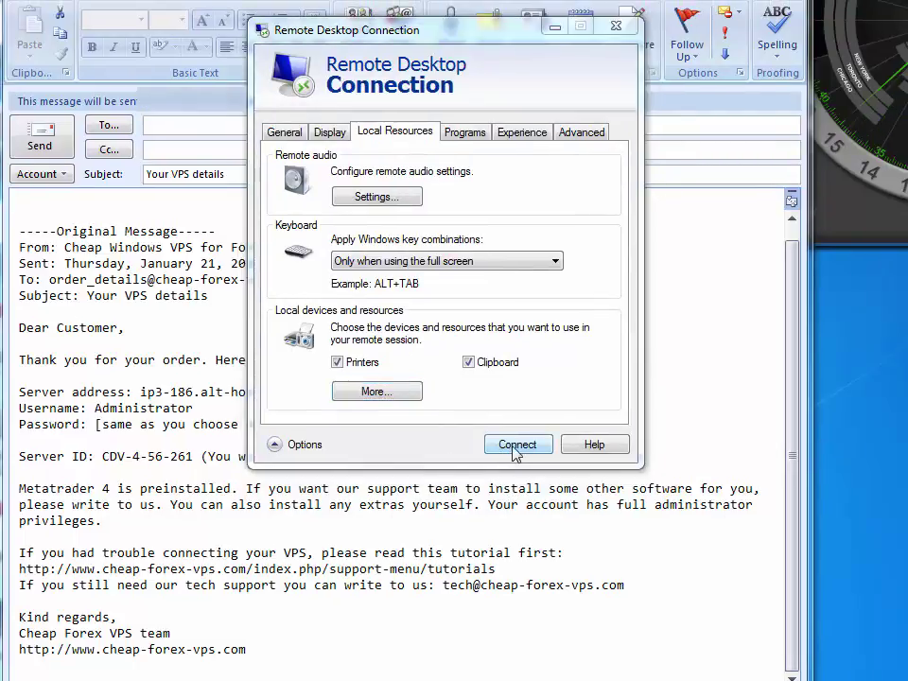
Connect to ip3-186.alt-hosting.com, trusting the computer and turning off further prompts for its connections.
{"action": "left_click", "coordinate": [516, 449]}
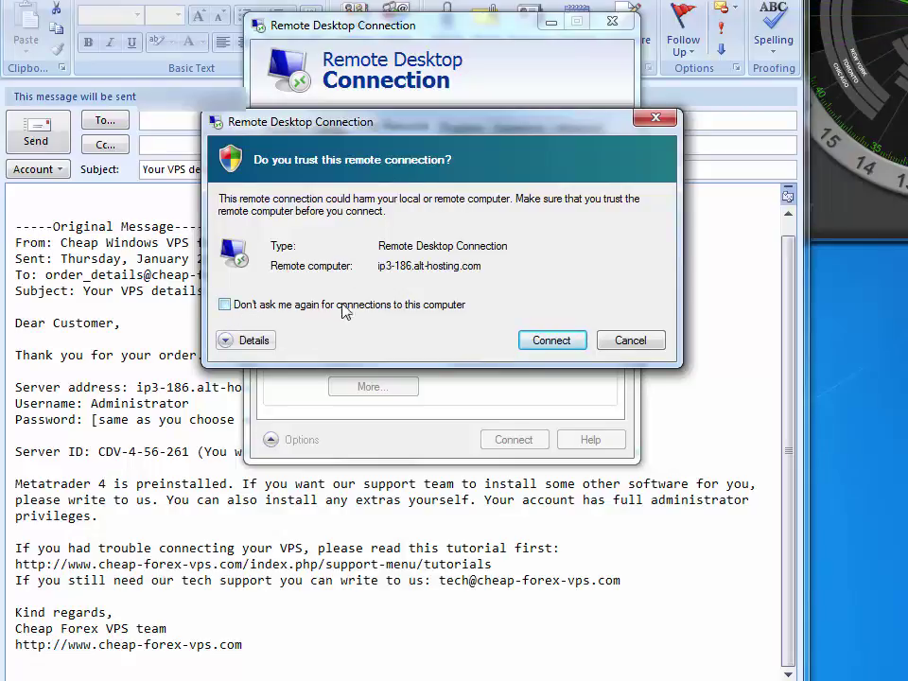
{"action": "left_click", "coordinate": [224, 304]}
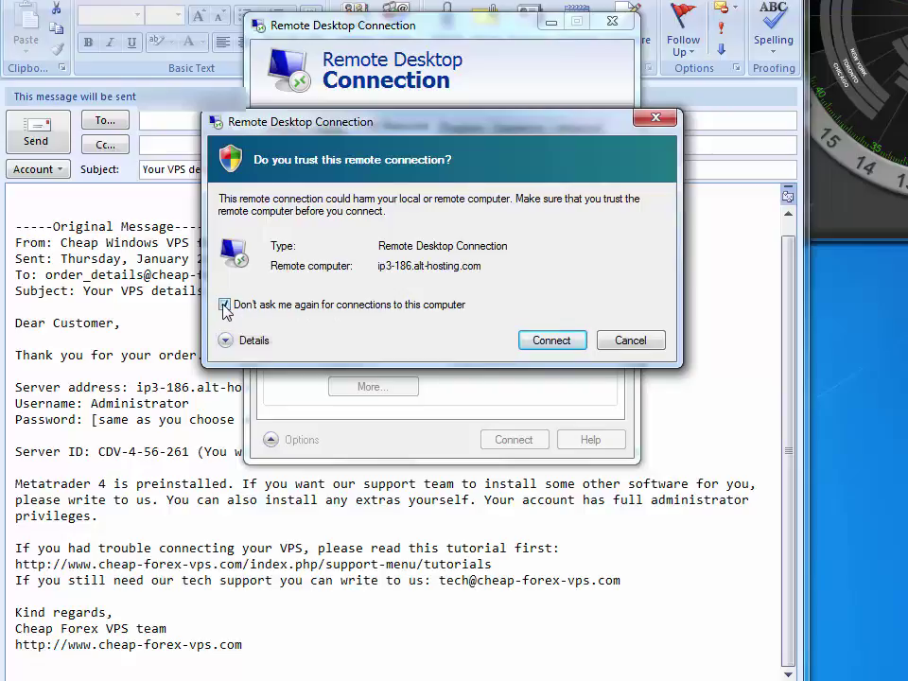
{"action": "left_click", "coordinate": [551, 341]}
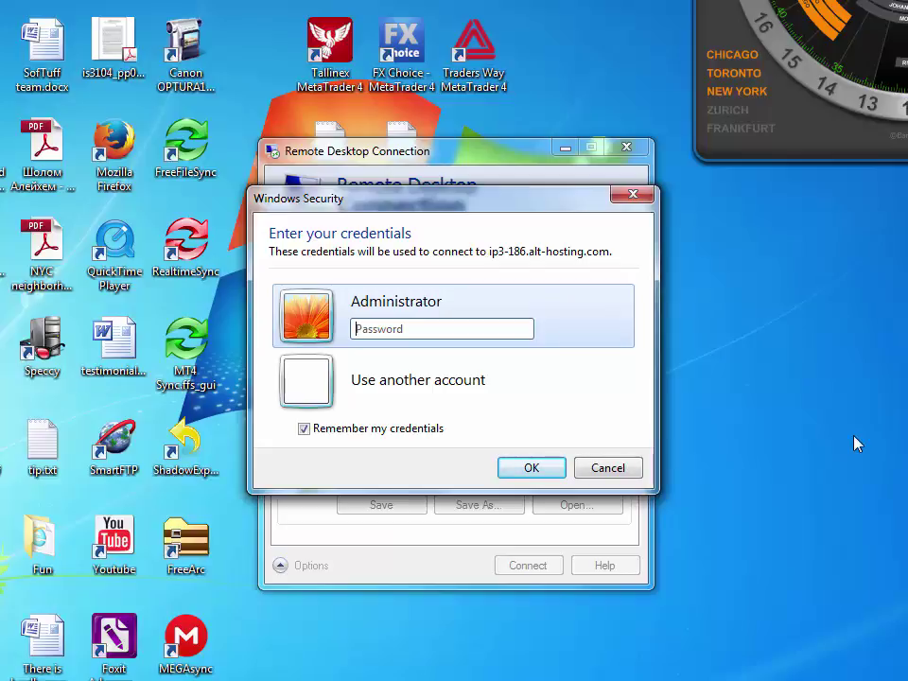
Enter the Administrator account password and submit the credentials to log in to the remote server.
{"action": "type", "text": "********"}
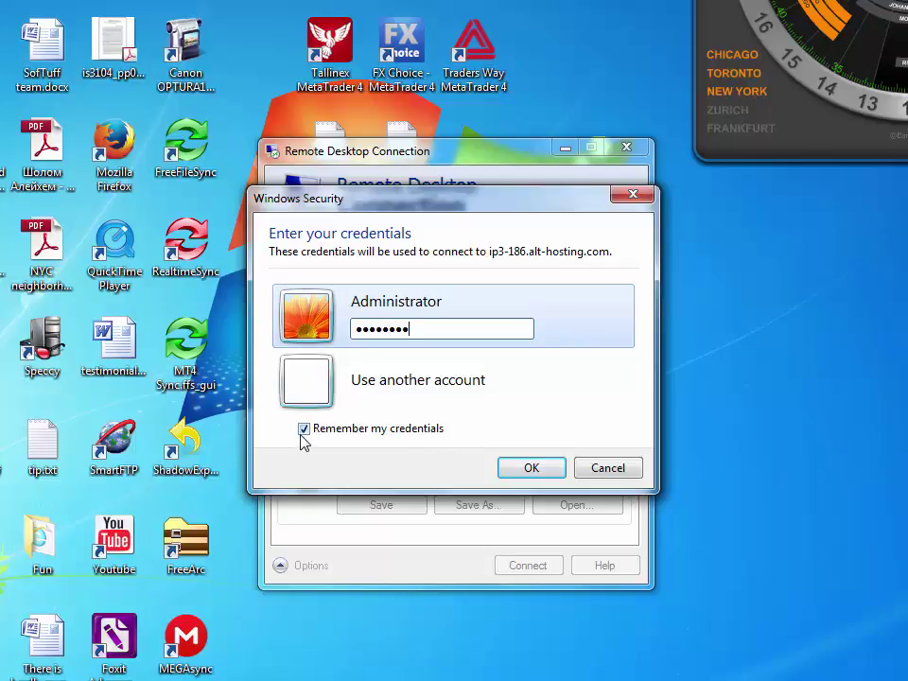
{"action": "left_click", "coordinate": [531, 468]}
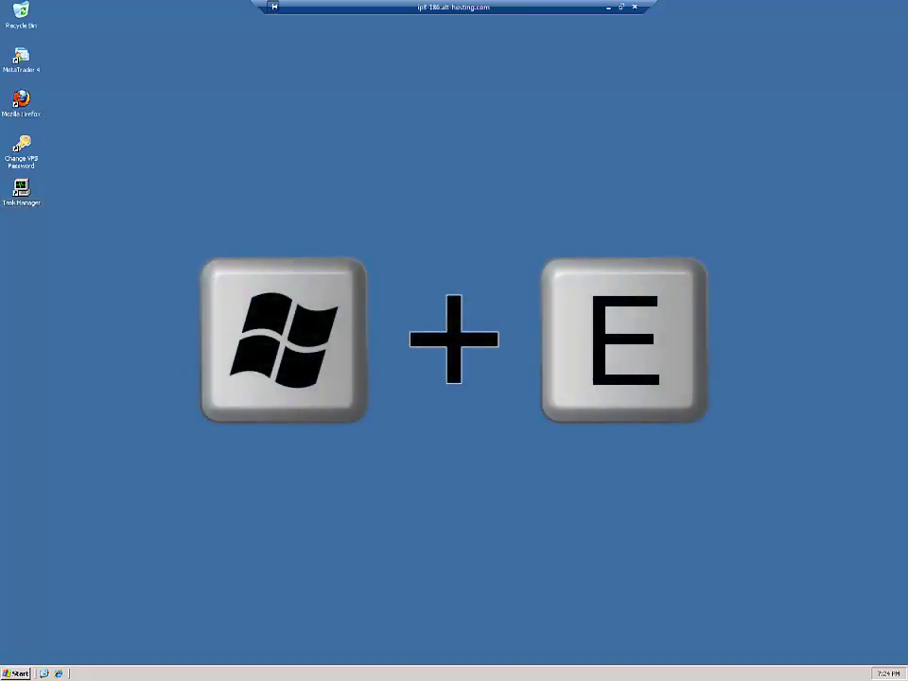
Open the shared local D drive from My Computer on the remote server to check its folders, and close the window.
{"action": "key", "text": "super+e"}
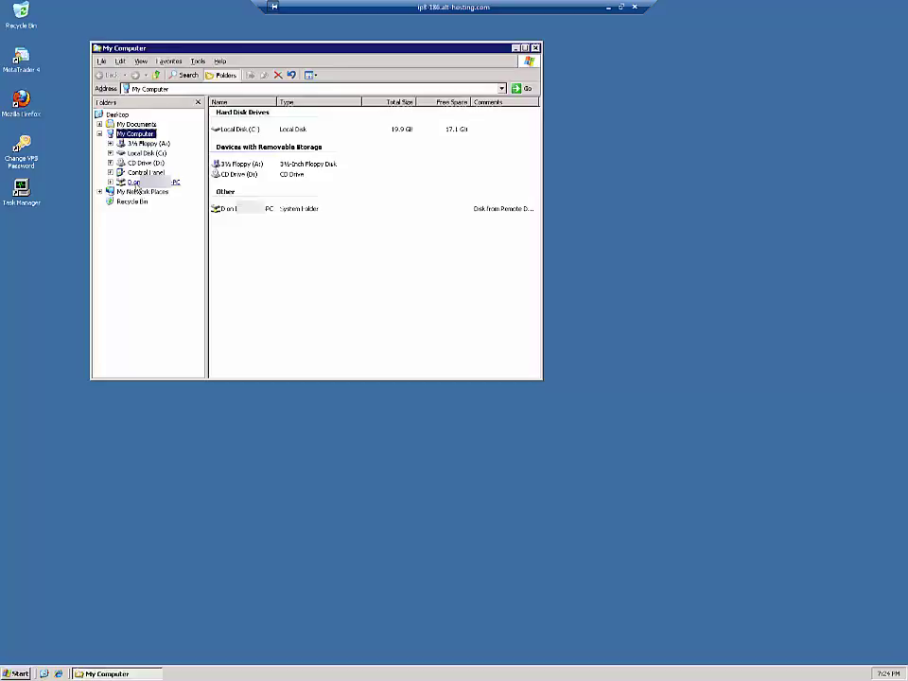
{"action": "left_click", "coordinate": [239, 213]}
{"action": "double_click", "coordinate": [239, 212]}
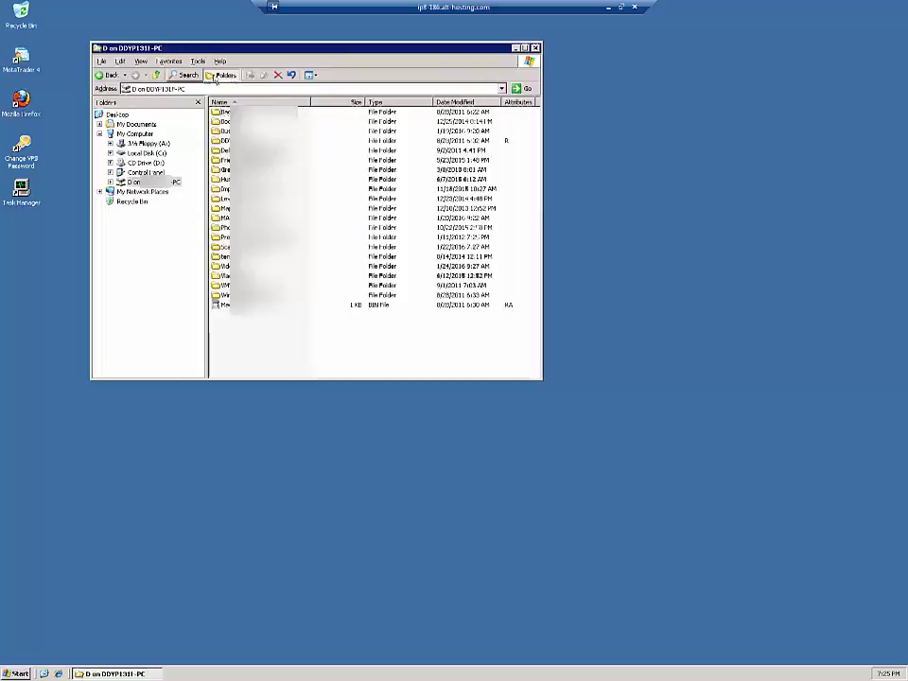
{"action": "left_click", "coordinate": [536, 49]}
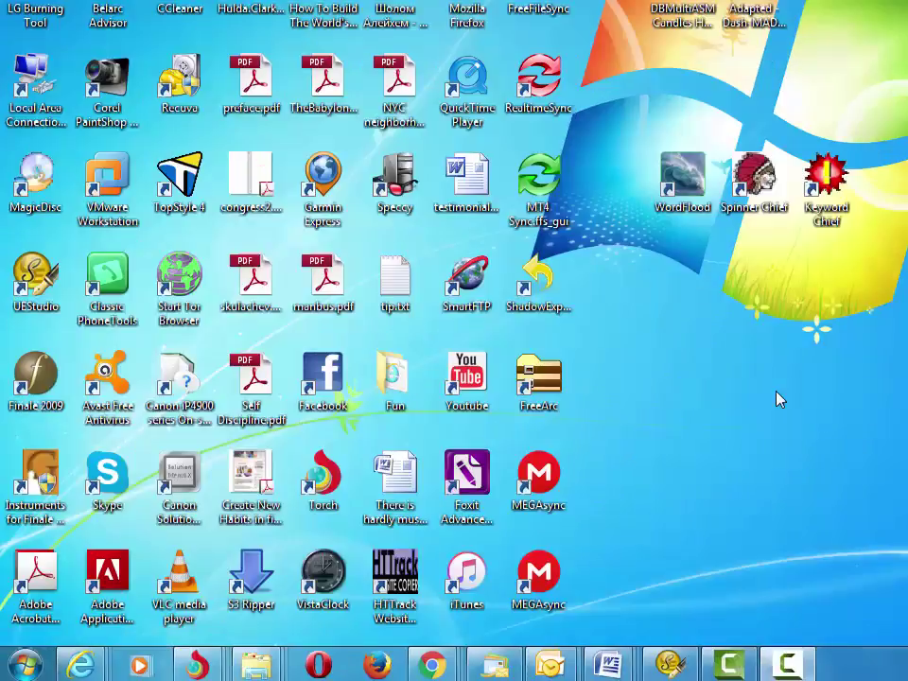
Reopen Remote Desktop Connection on the local computer and save the connection settings as Default.rdp in the Cheap-Forex-VPS folder, closing the connection window.
{"action": "left_click", "coordinate": [19, 677]}
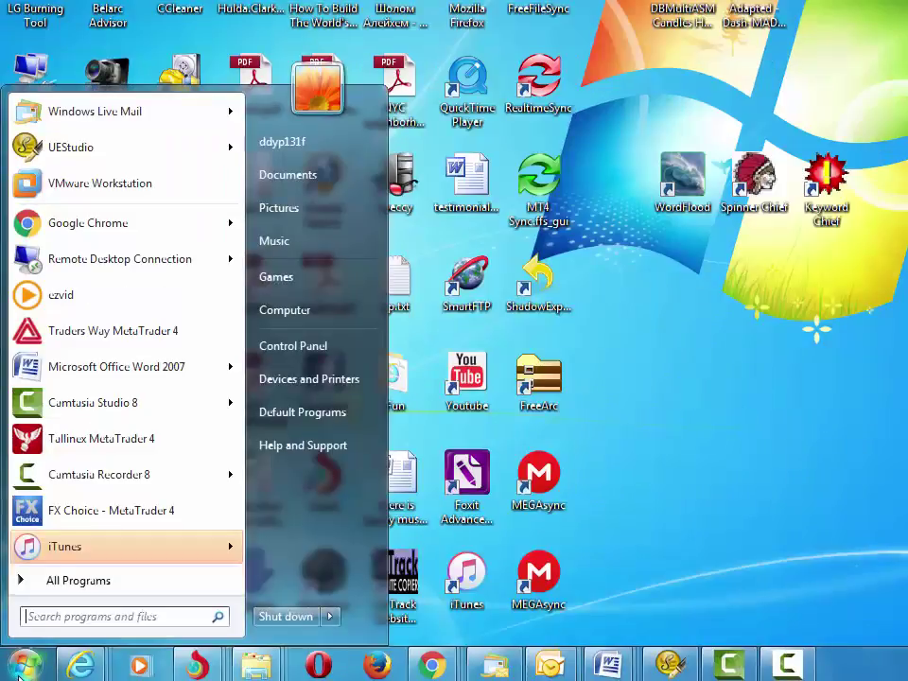
{"action": "left_click", "coordinate": [108, 261]}
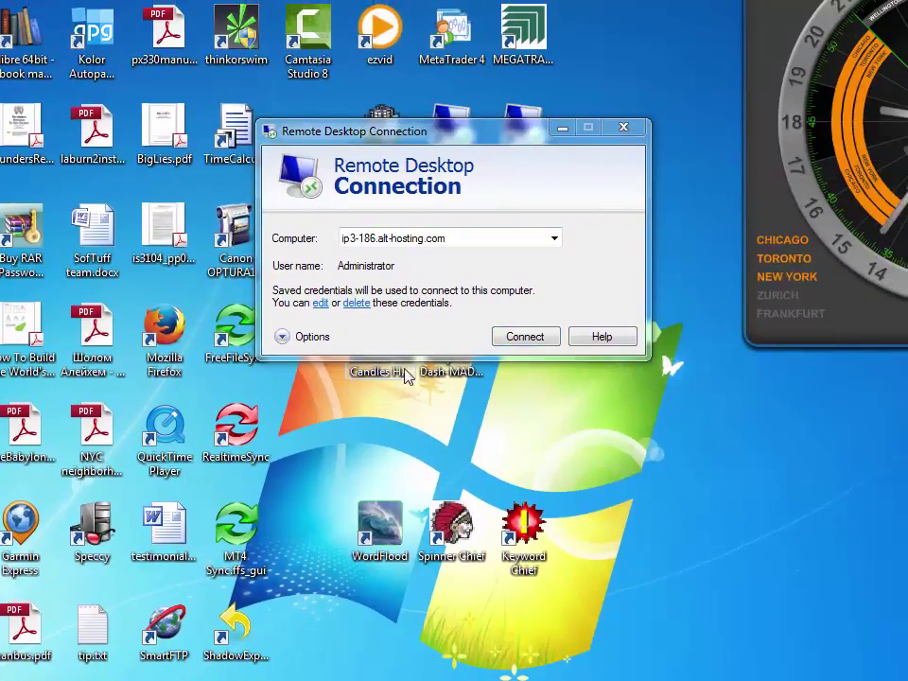
{"action": "left_click", "coordinate": [318, 342]}
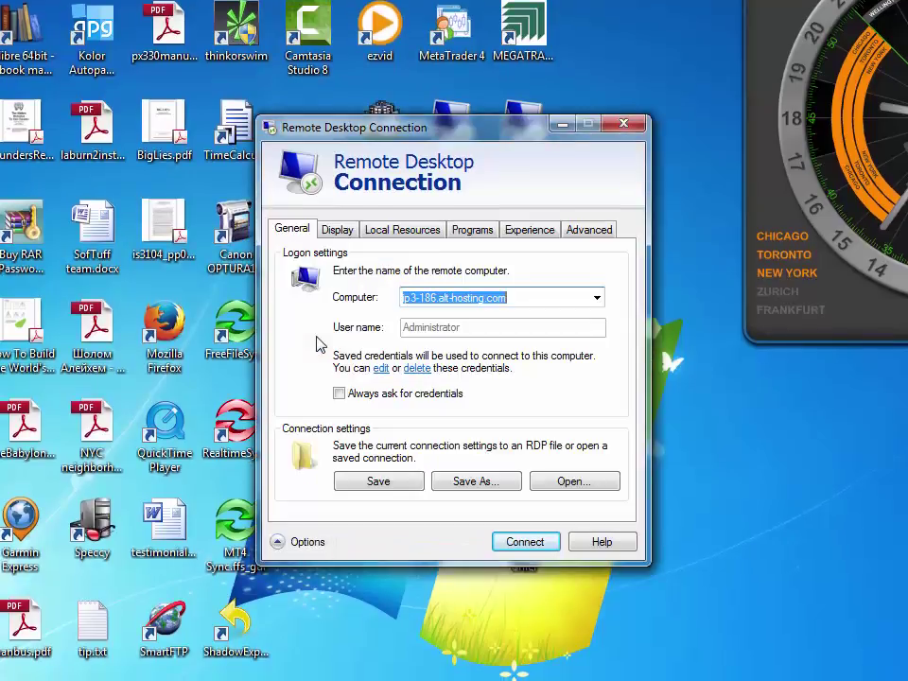
{"action": "left_click", "coordinate": [478, 482]}
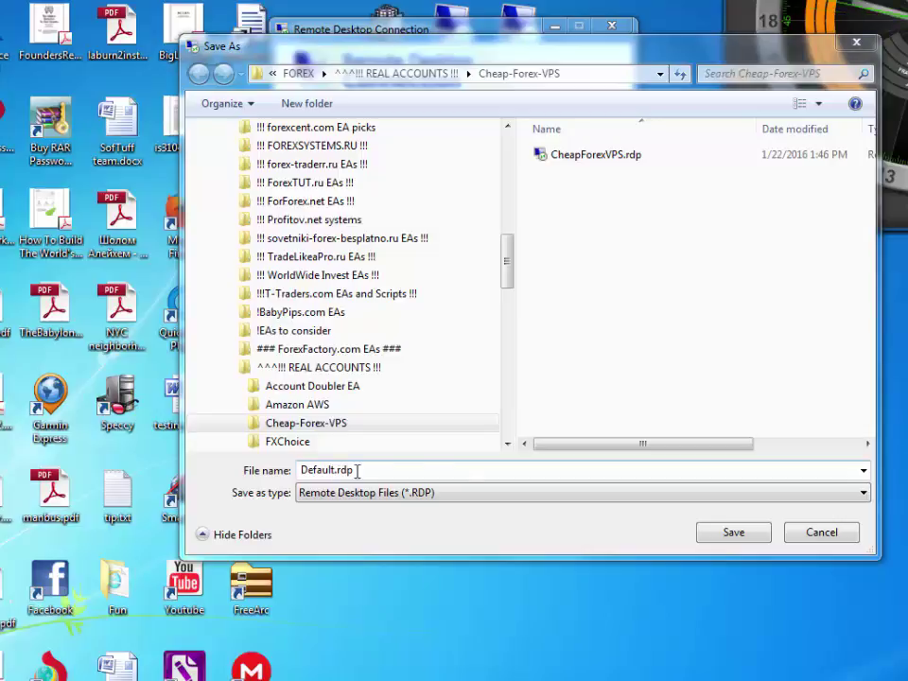
{"action": "left_click", "coordinate": [733, 533]}
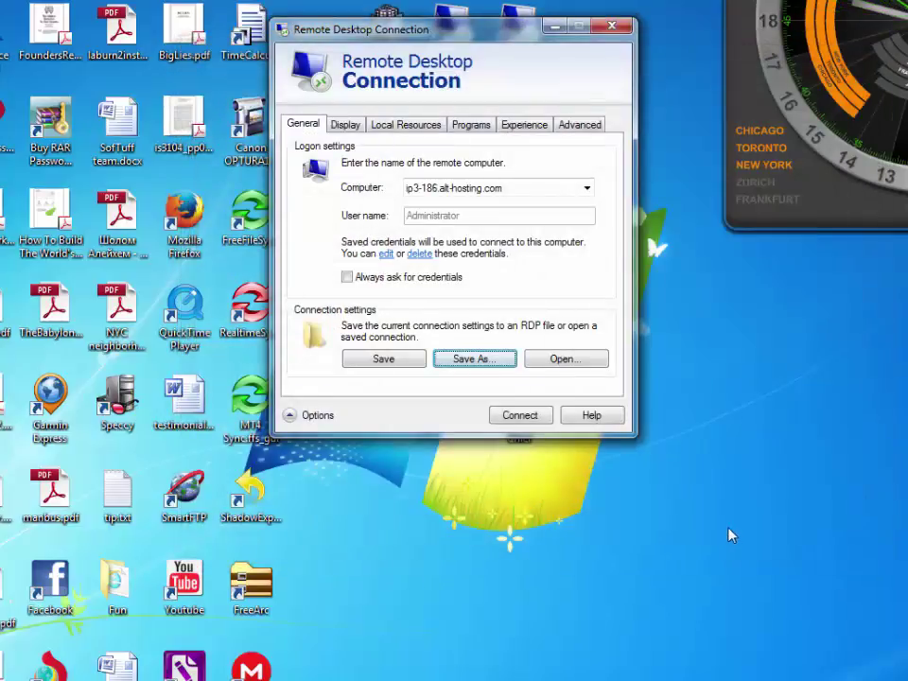
{"action": "left_click", "coordinate": [615, 30]}
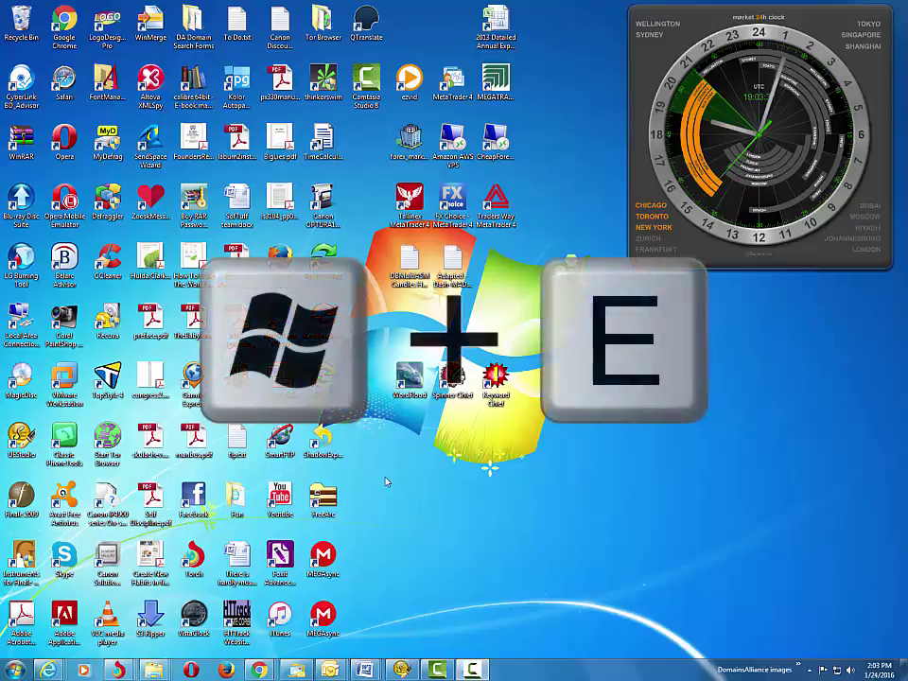
Open the folder D:\Business\FOREX\^^^!!! REAL ACCOUNTS !!!\Cheap-Forex-VPS in the local file explorer.
{"action": "key", "text": "super+e"}
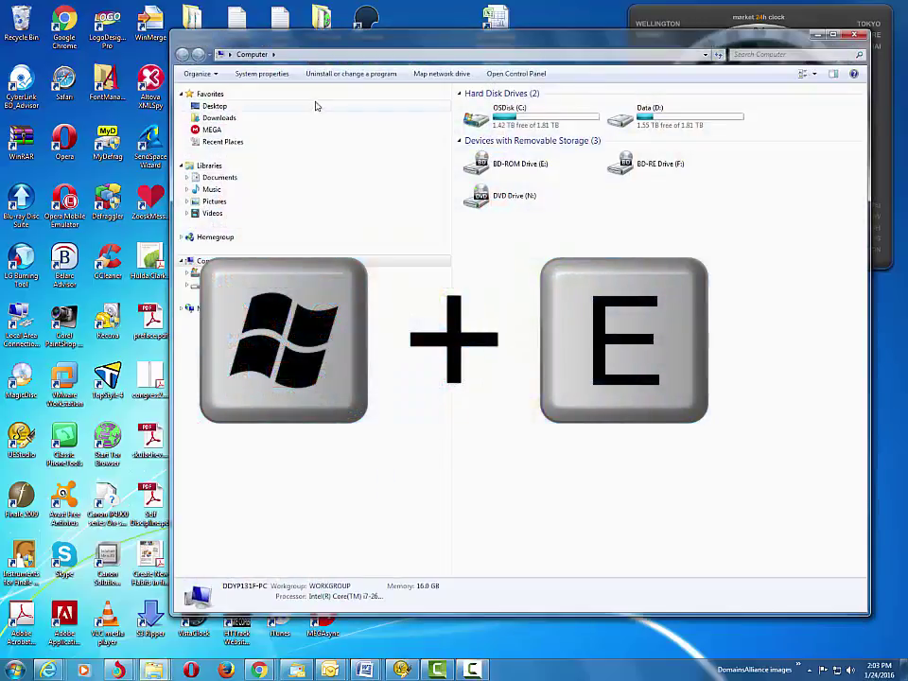
{"action": "left_click", "coordinate": [327, 57]}
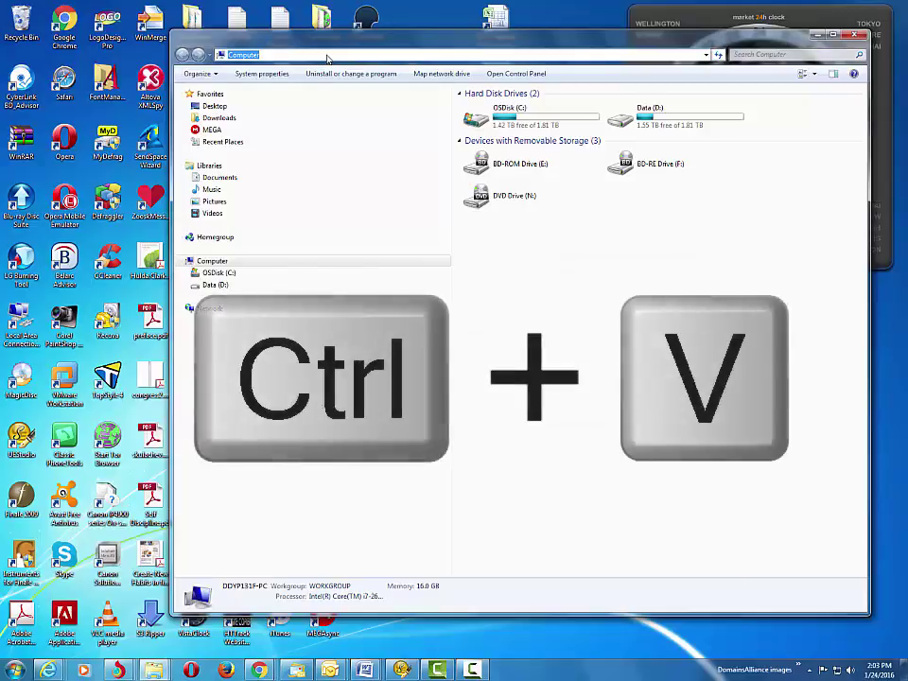
{"action": "type", "text": "D:\\Business\\FOREX\\^^^!! REAL ACCOUNTS !!!\\Cheap-Forex-VPS"}
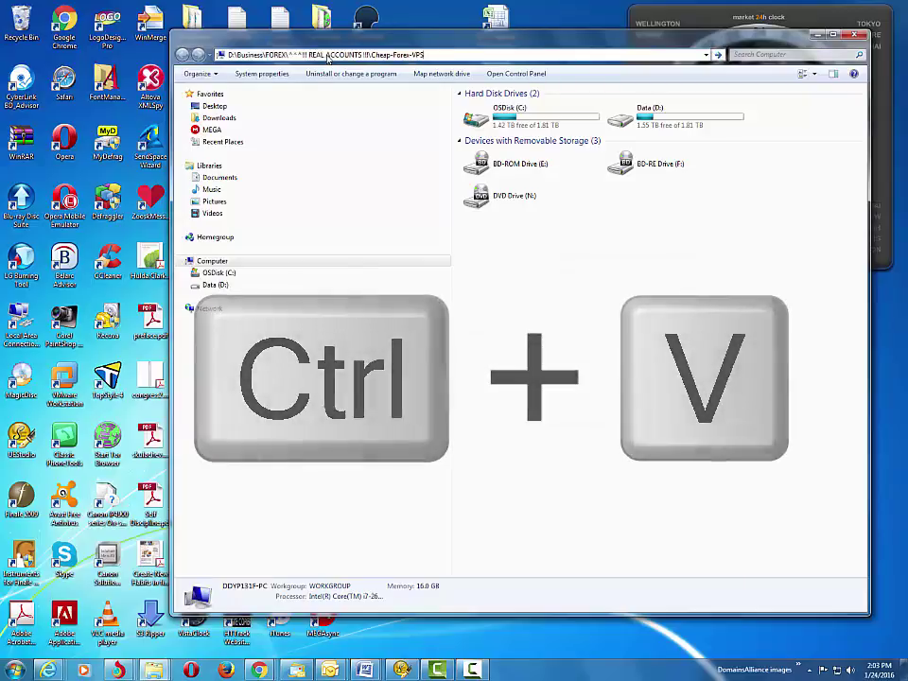
{"action": "key", "text": "Return"}
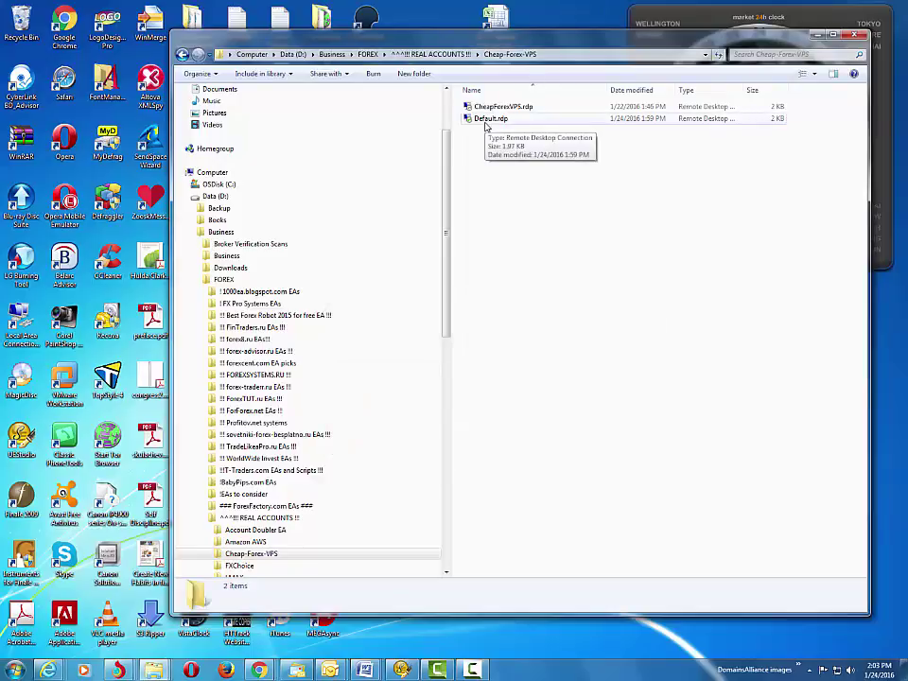
Connect to the server with the saved Default.rdp file, and disconnect the remote session.
{"action": "double_click", "coordinate": [485, 125]}
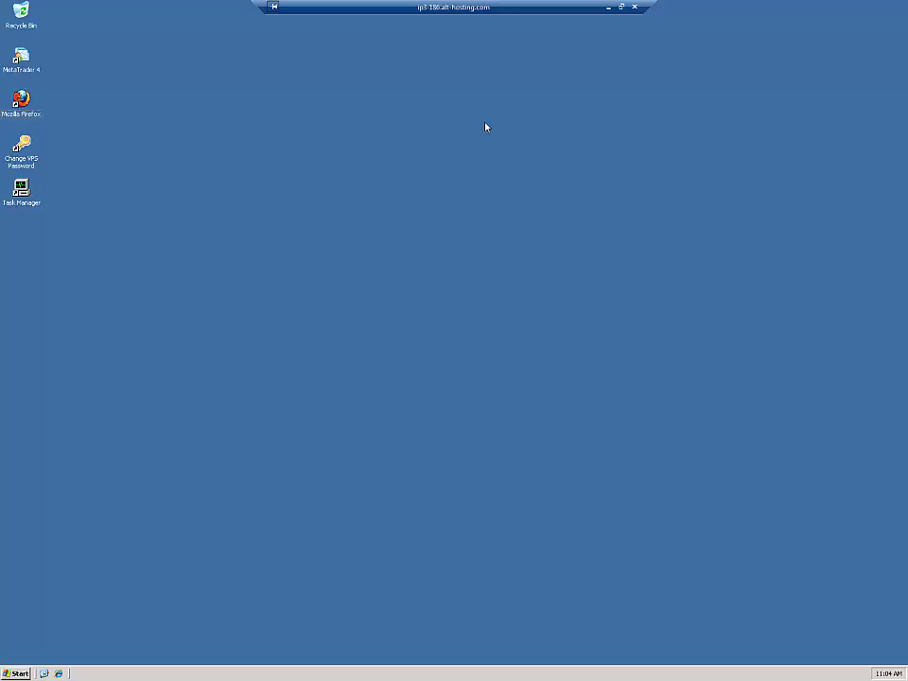
{"action": "left_click", "coordinate": [636, 11]}
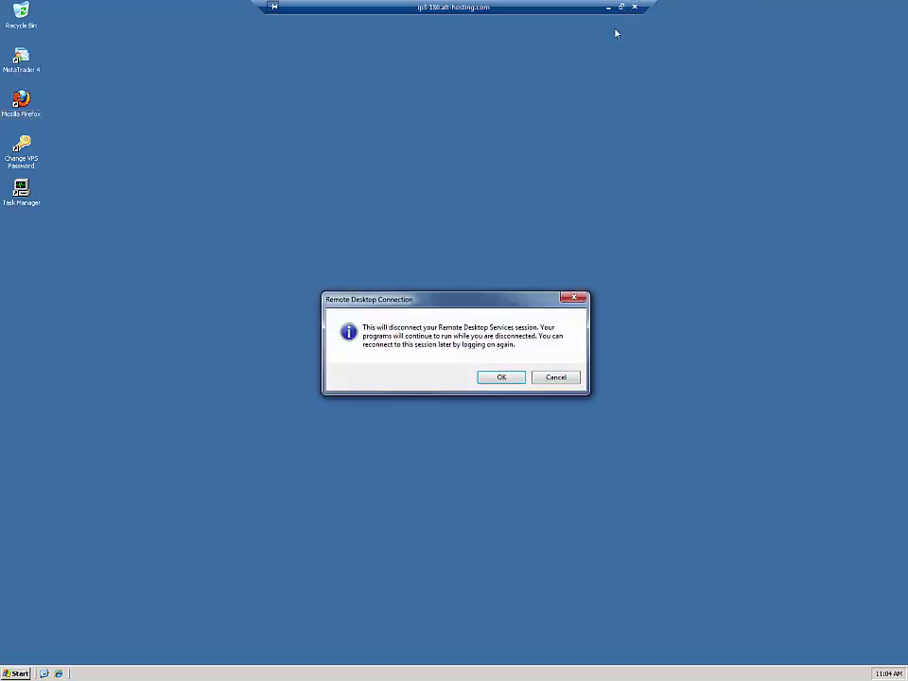
{"action": "left_click", "coordinate": [500, 379]}
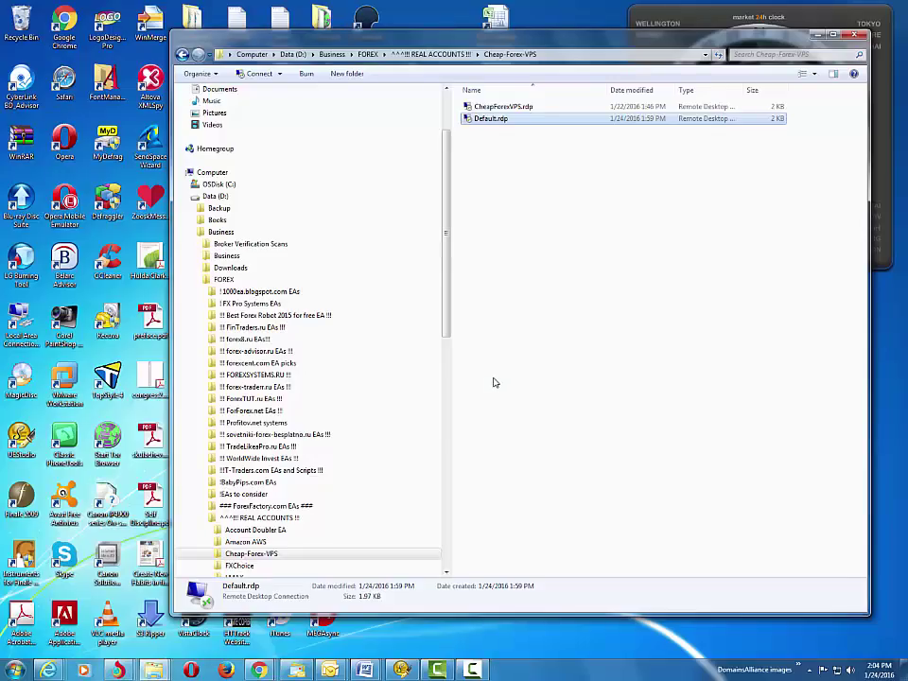